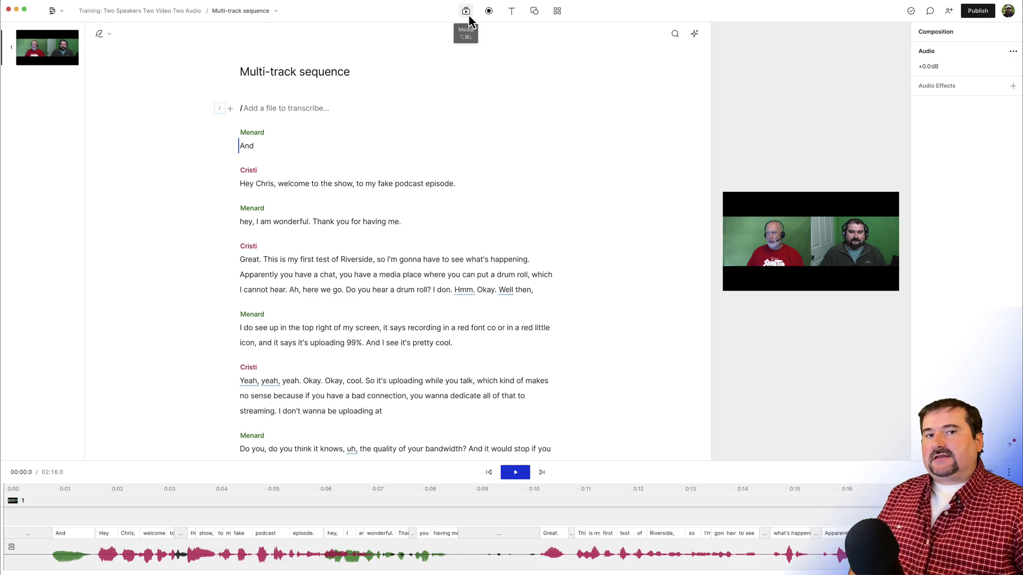
Open the Multi-track sequence from the project's media files in the sequence editor, examine its tracks, and close the editor
left_click(467, 11)
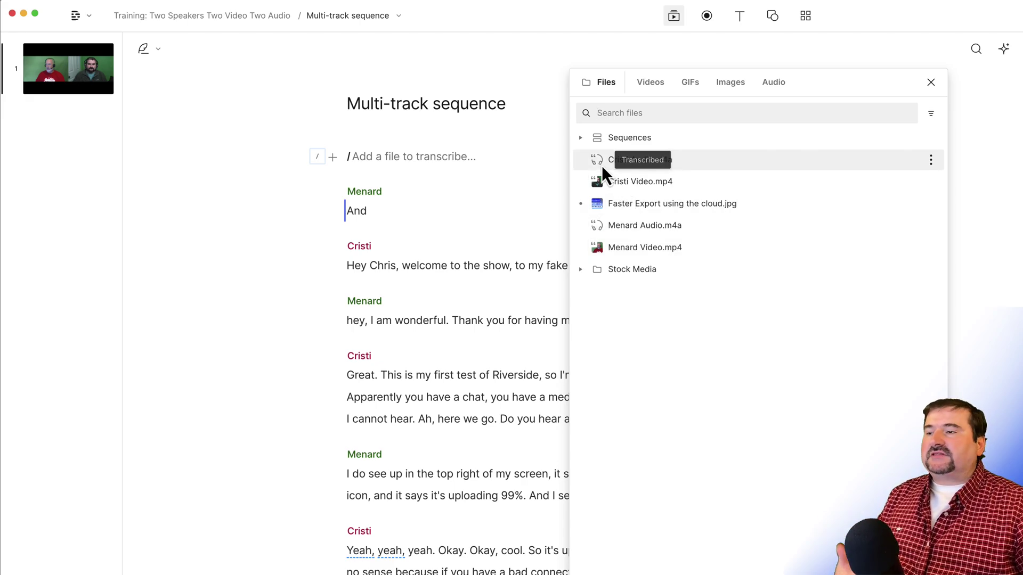
left_click(581, 138)
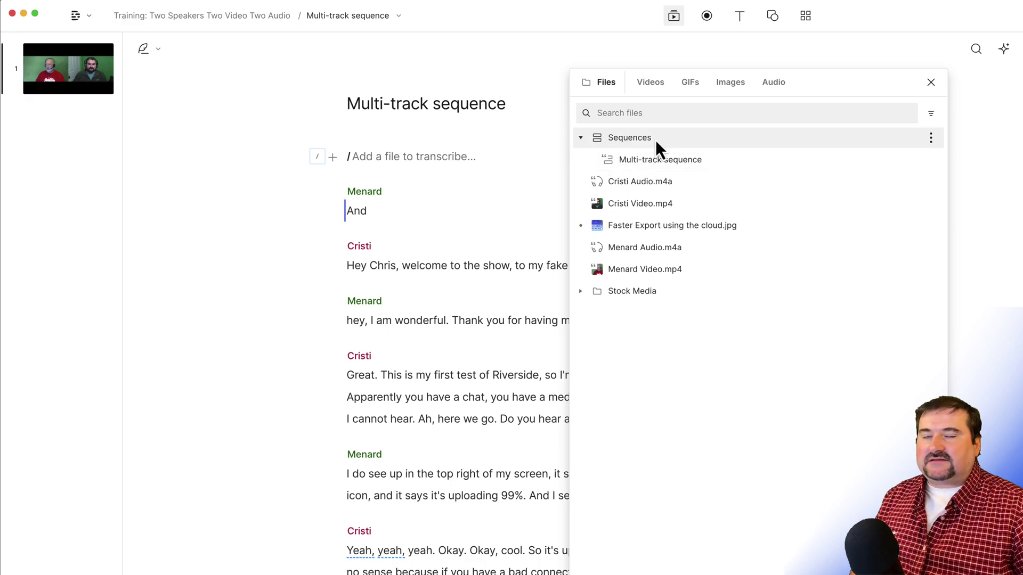
right_click(622, 161)
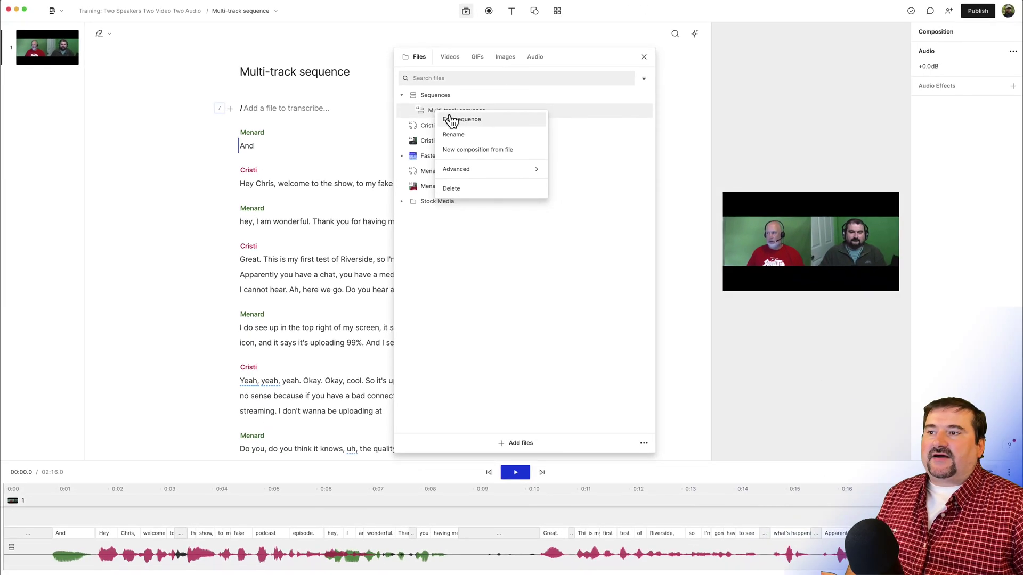
left_click(651, 168)
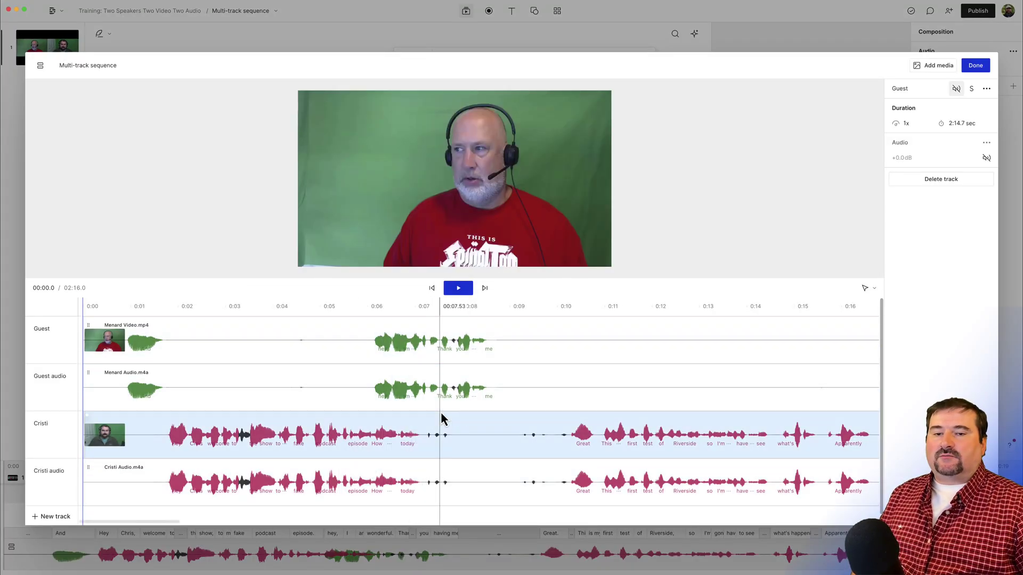
left_click(976, 66)
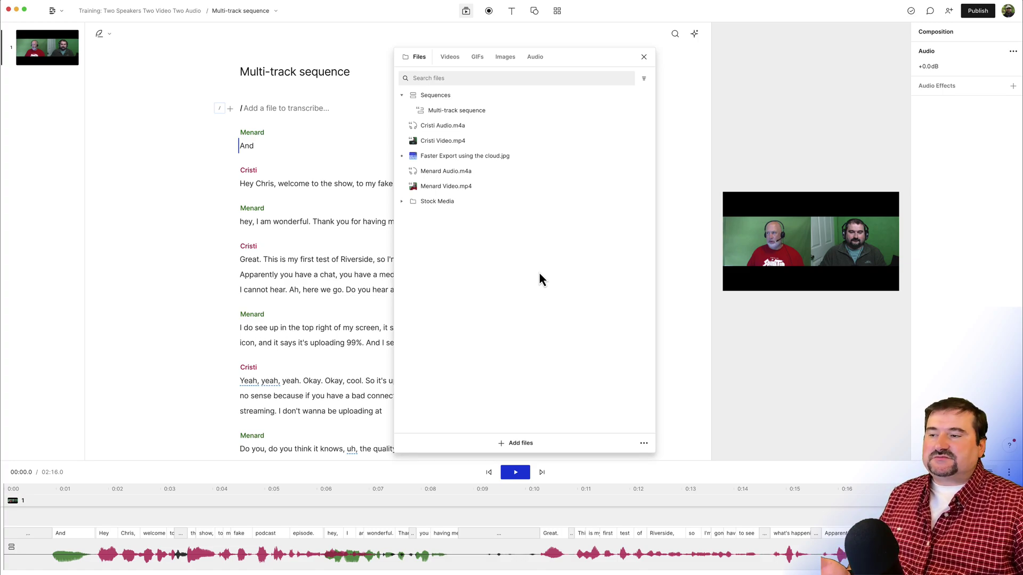
Float the media library over the script, preview the Multi-track sequence and view its available actions, leaving the library closed
left_click_drag(573, 65, 678, 62)
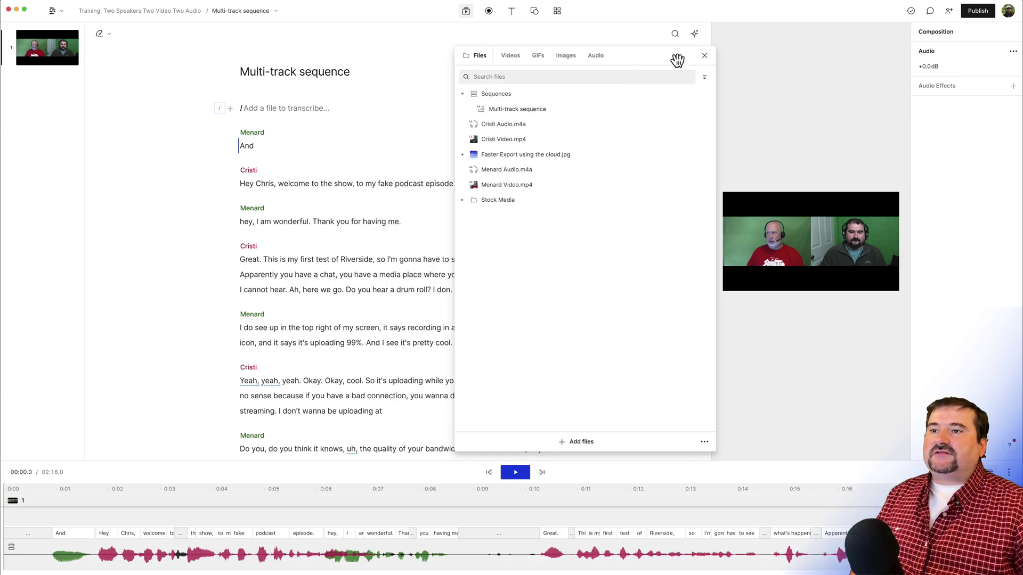
left_click(704, 55)
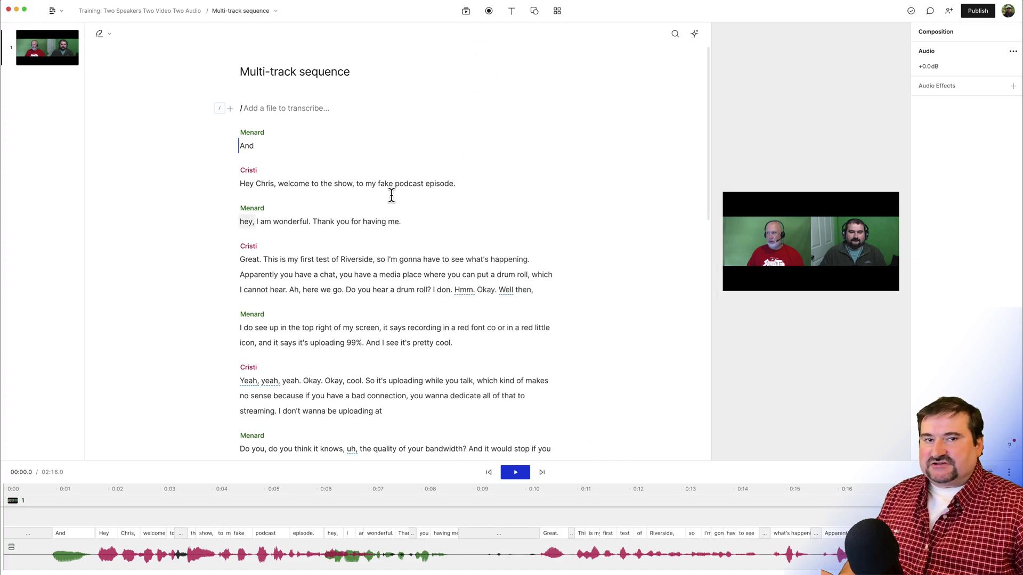
left_click(466, 10)
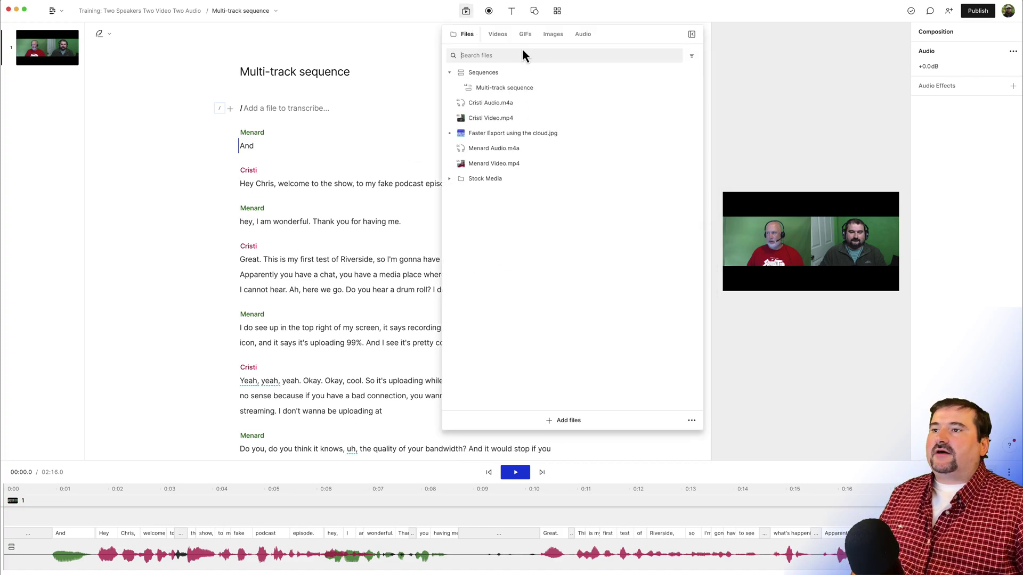
left_click_drag(619, 46, 631, 46)
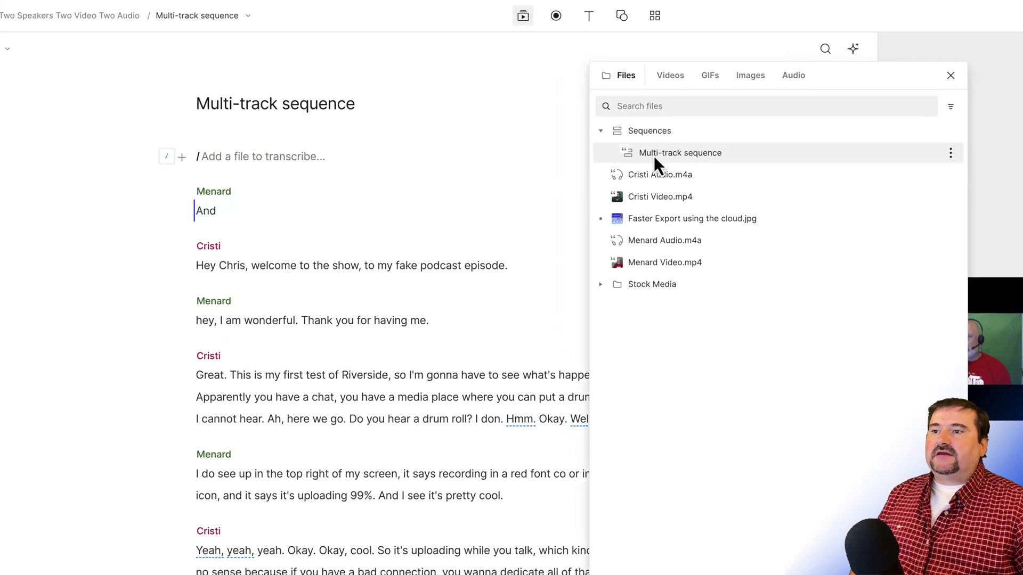
left_click(653, 155)
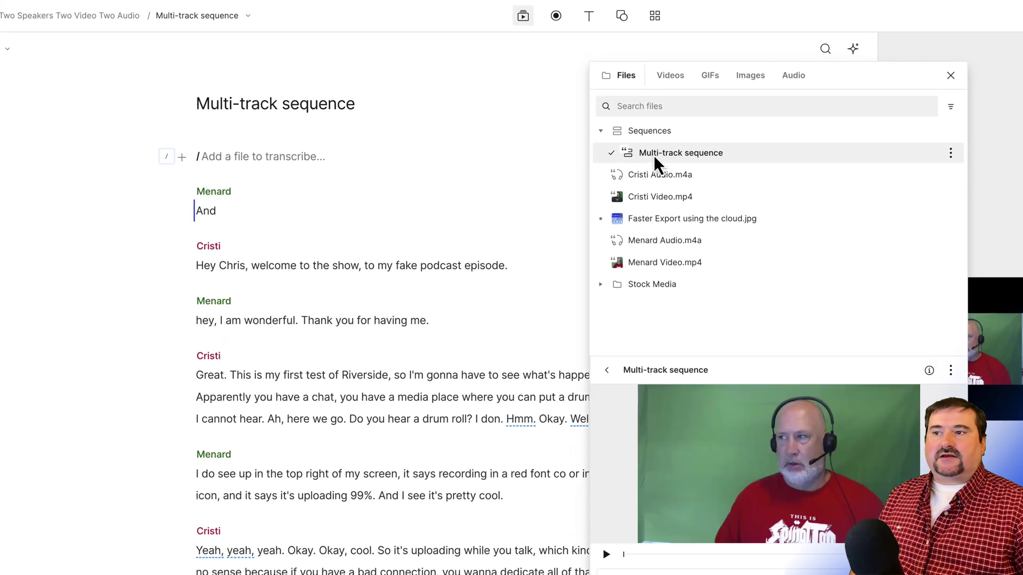
right_click(654, 155)
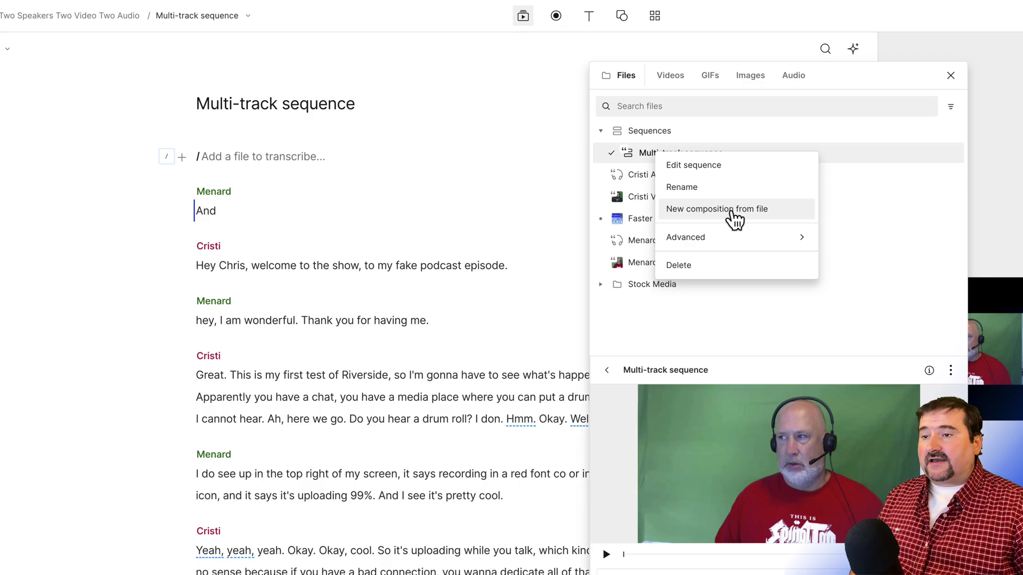
key("Escape")
left_click(950, 75)
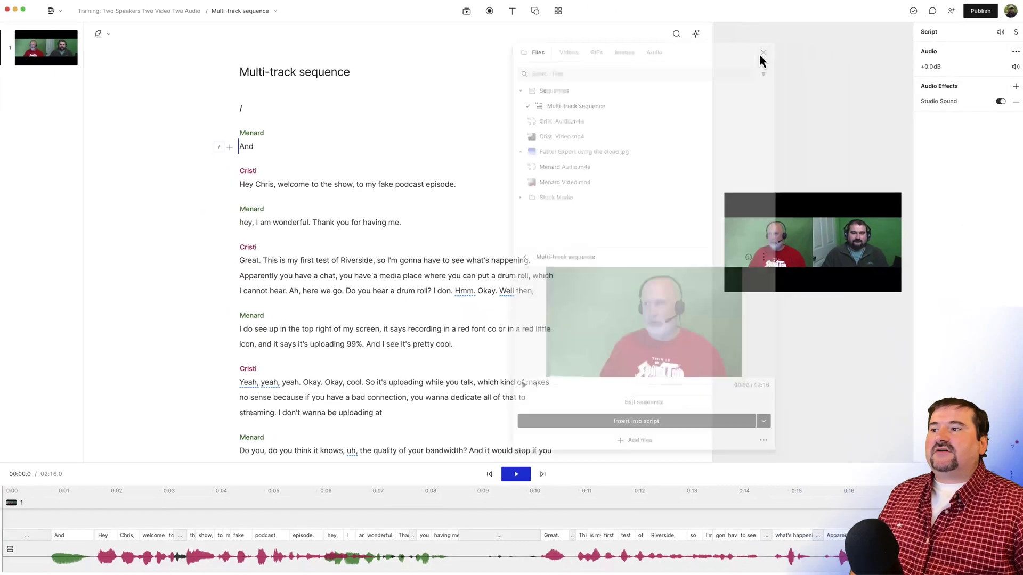
Enlarge the video preview beside the script and place the text cursor after "I do see up in the top"
scroll(384, 182, "down", 15)
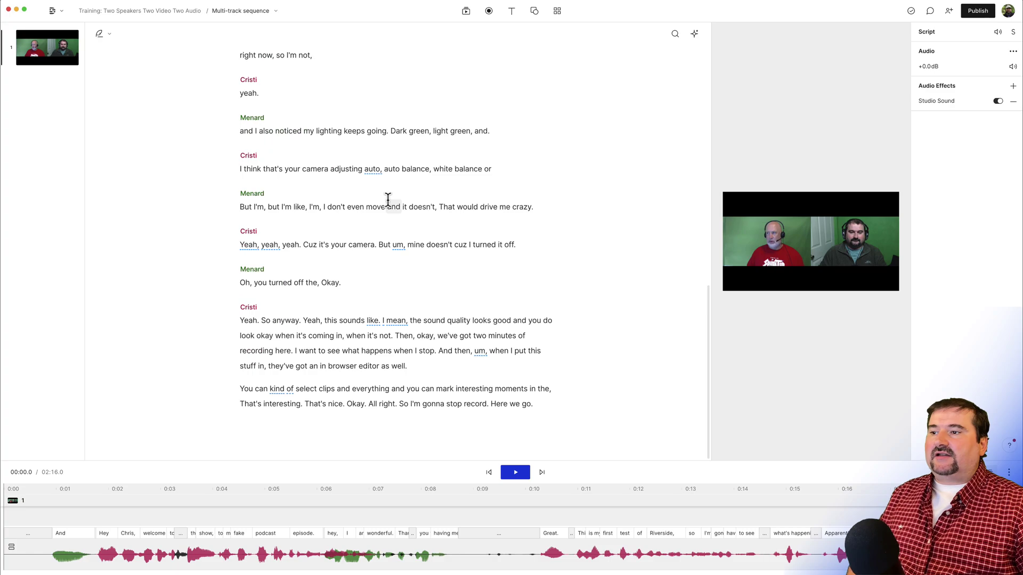
scroll(381, 197, "up", 6)
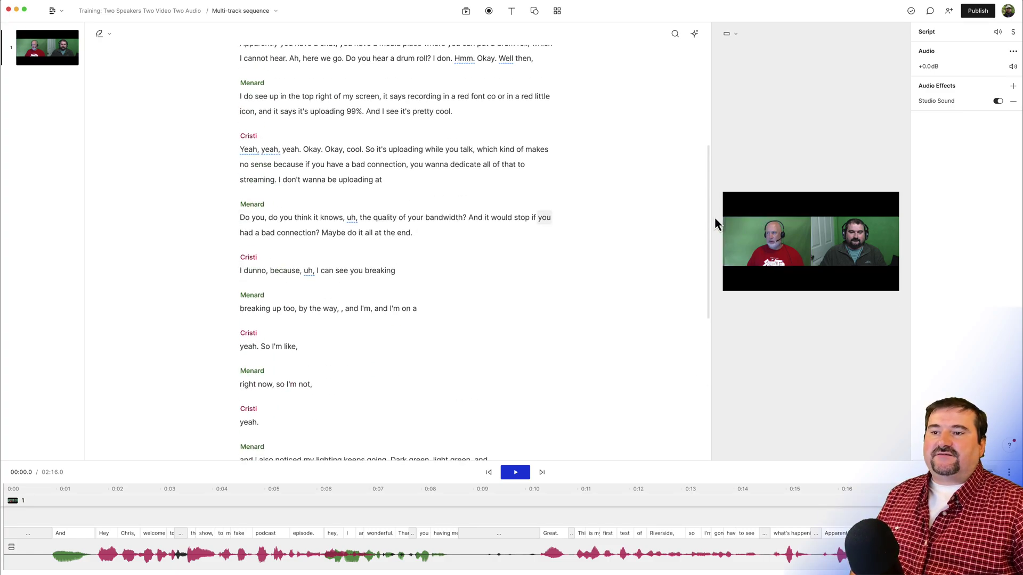
left_click_drag(710, 215, 511, 208)
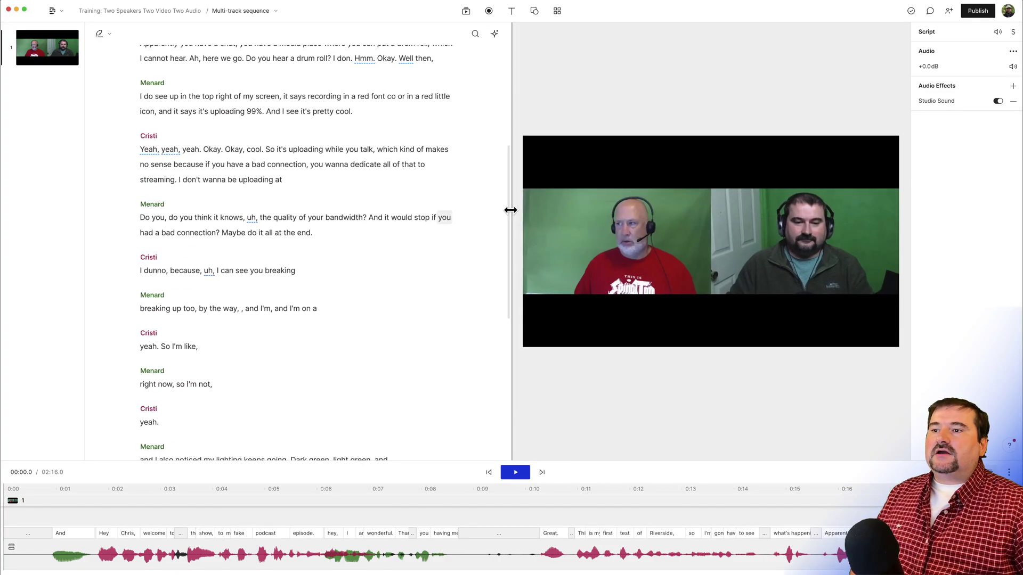
left_click(772, 270)
left_click(734, 238)
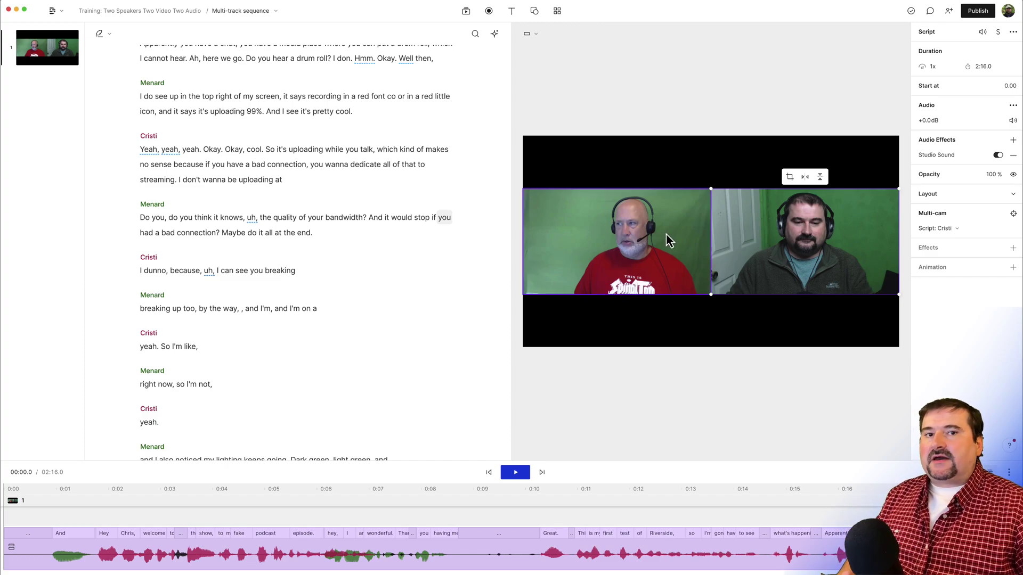
left_click_drag(214, 97, 387, 272)
left_click(387, 272)
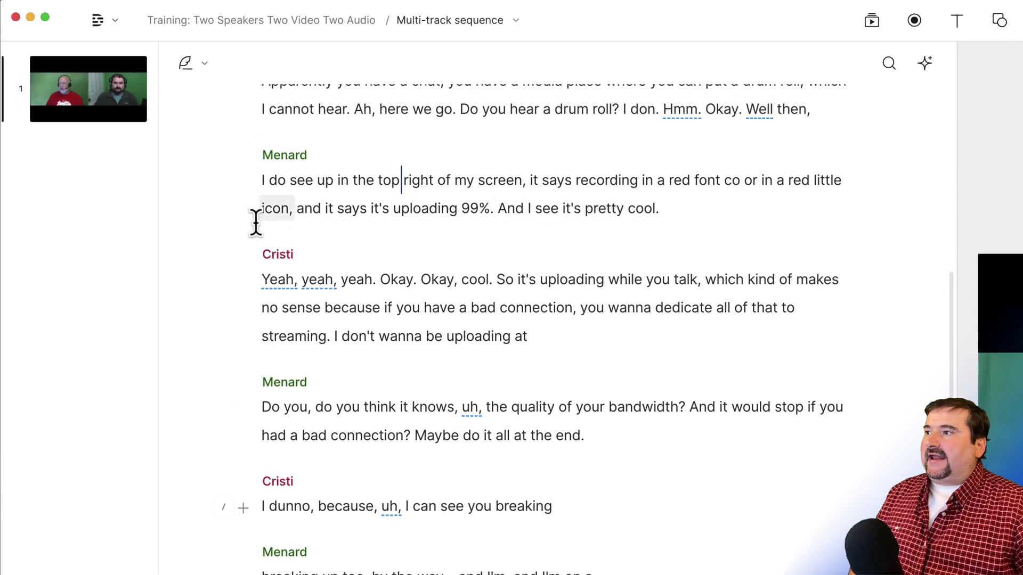
Open a second application window and enlarge it to cover most of the screen
left_click(114, 22)
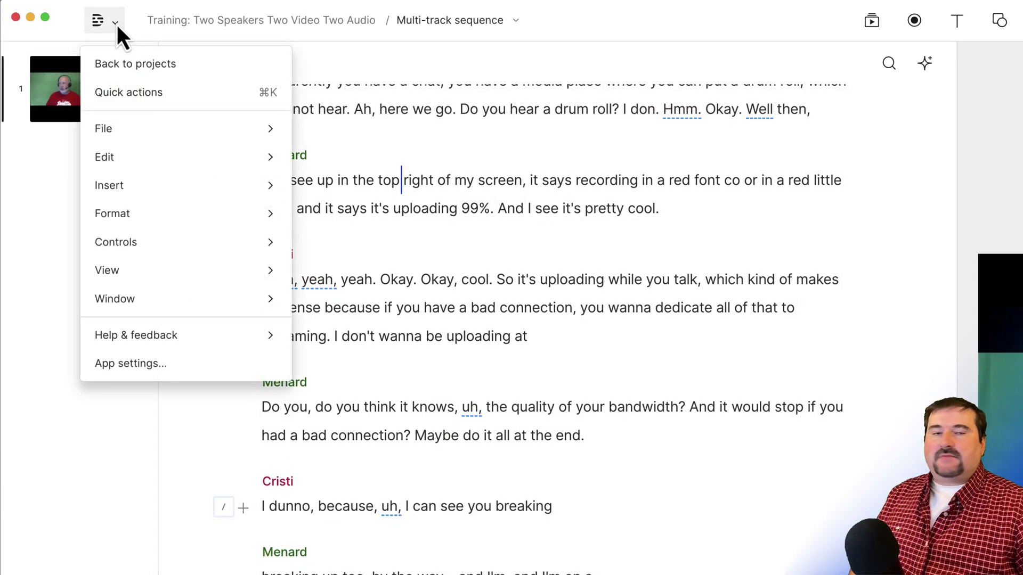
mouse_move(118, 136)
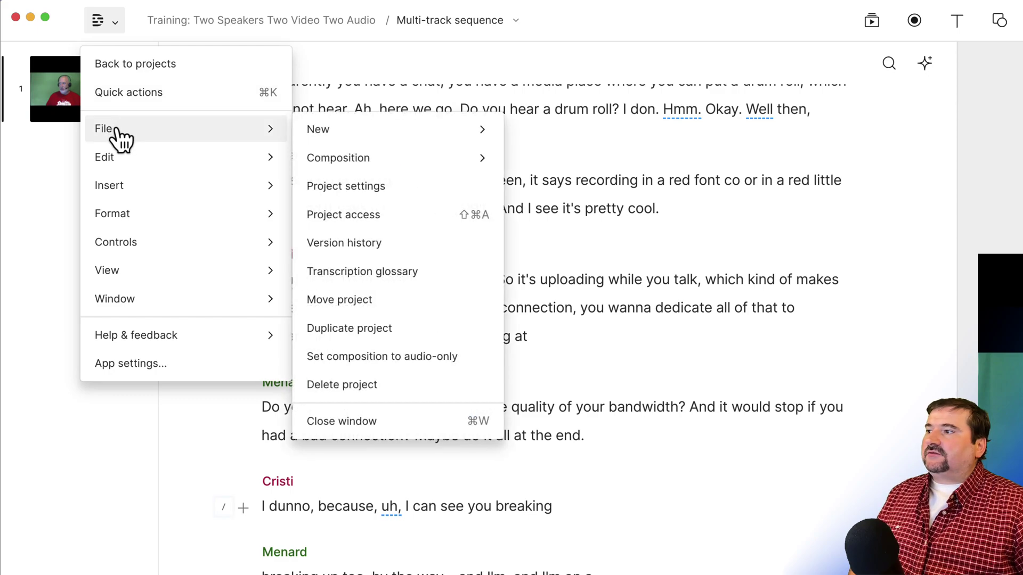
mouse_move(330, 131)
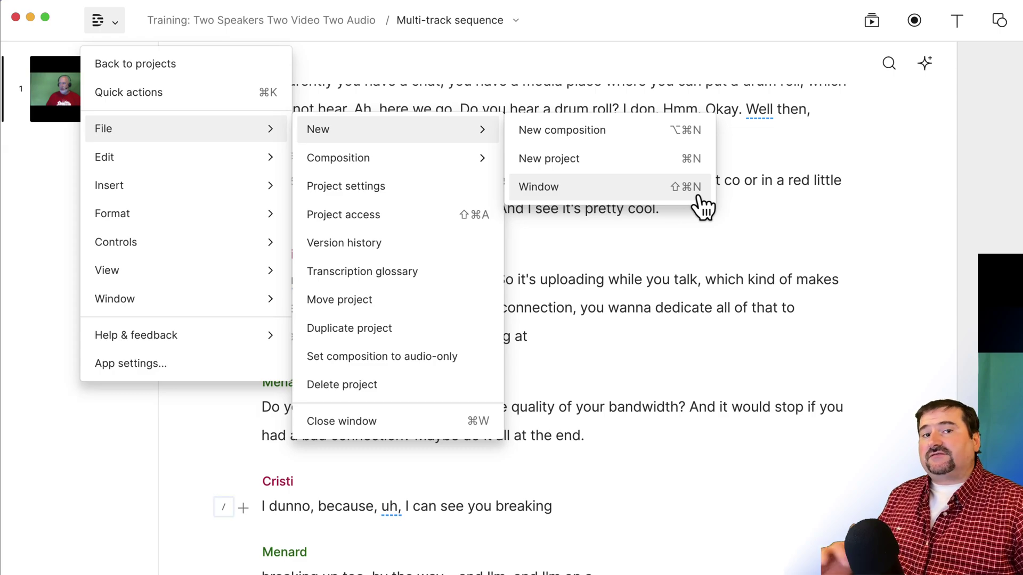
left_click(560, 206)
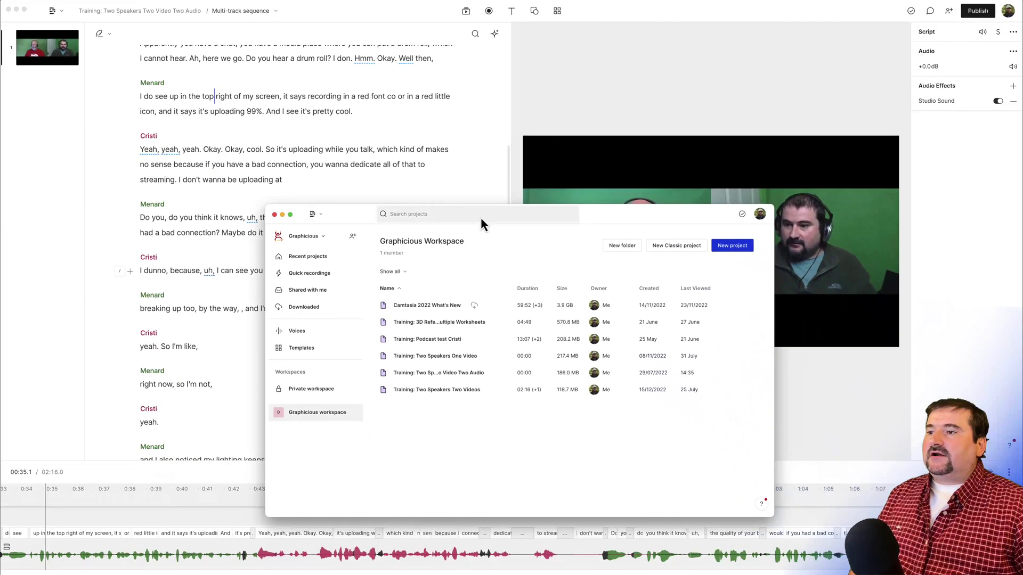
left_click_drag(603, 222, 590, 157)
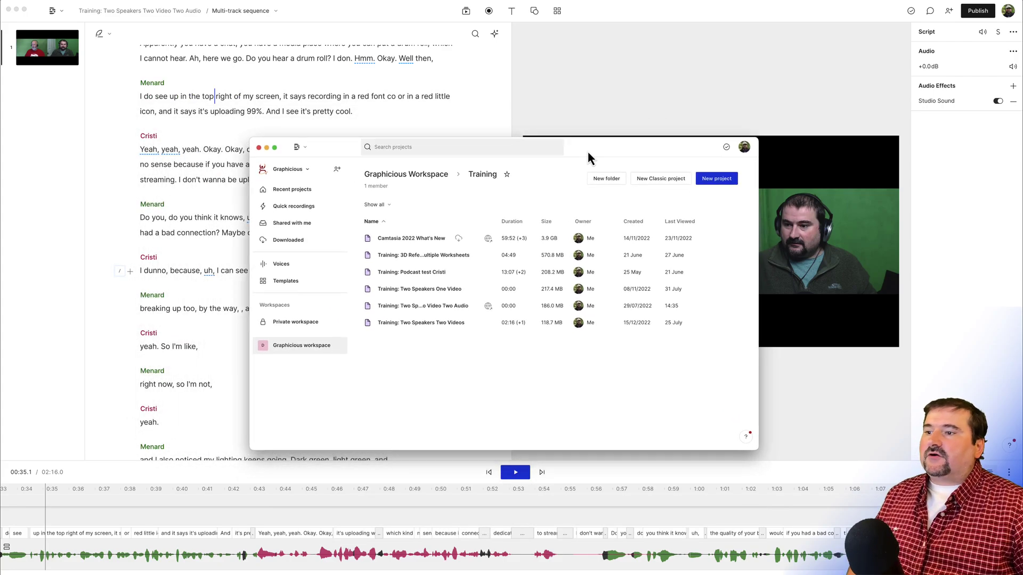
left_click_drag(587, 151, 546, 101)
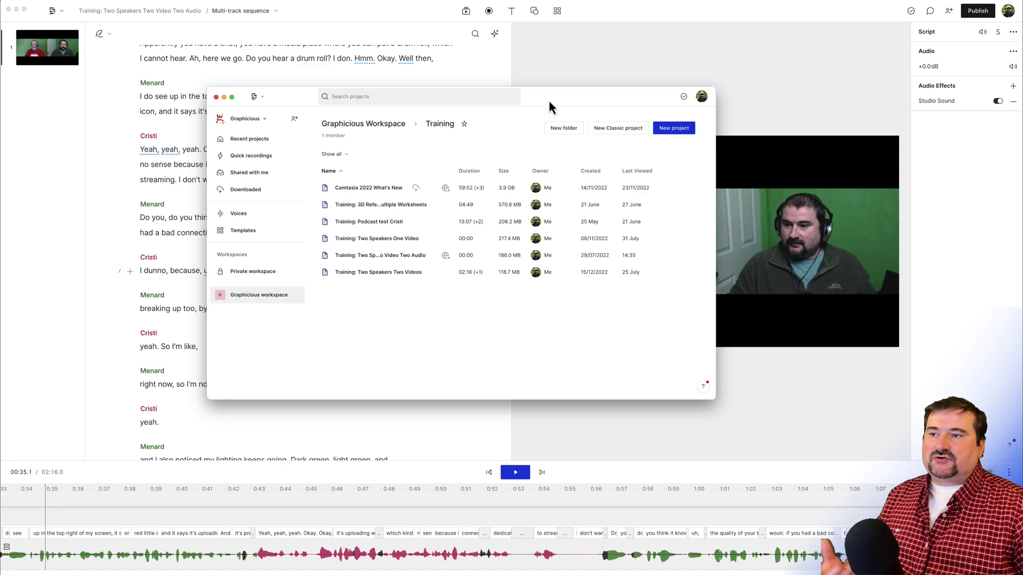
left_click_drag(549, 101, 374, 19)
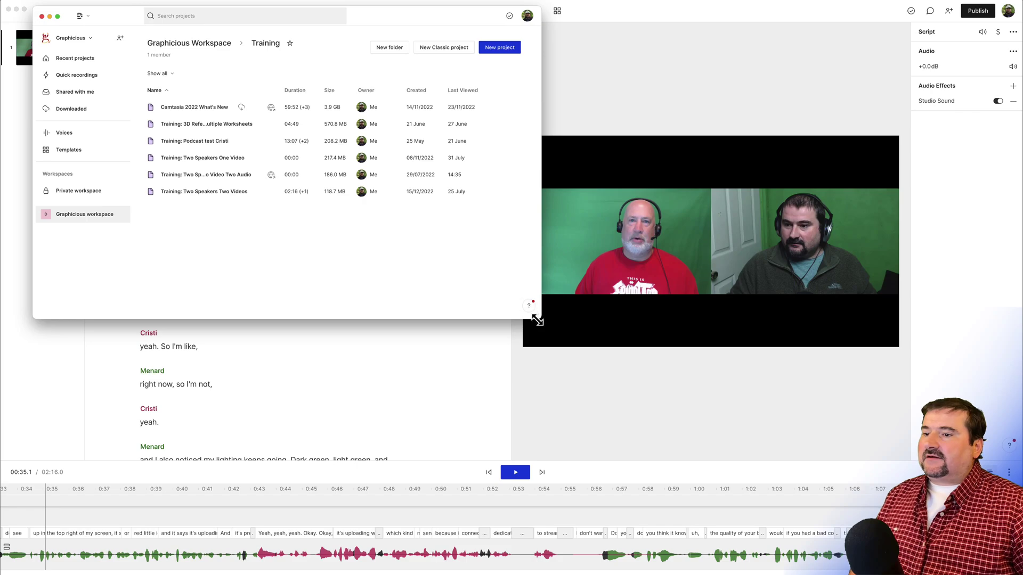
left_click_drag(538, 320, 988, 562)
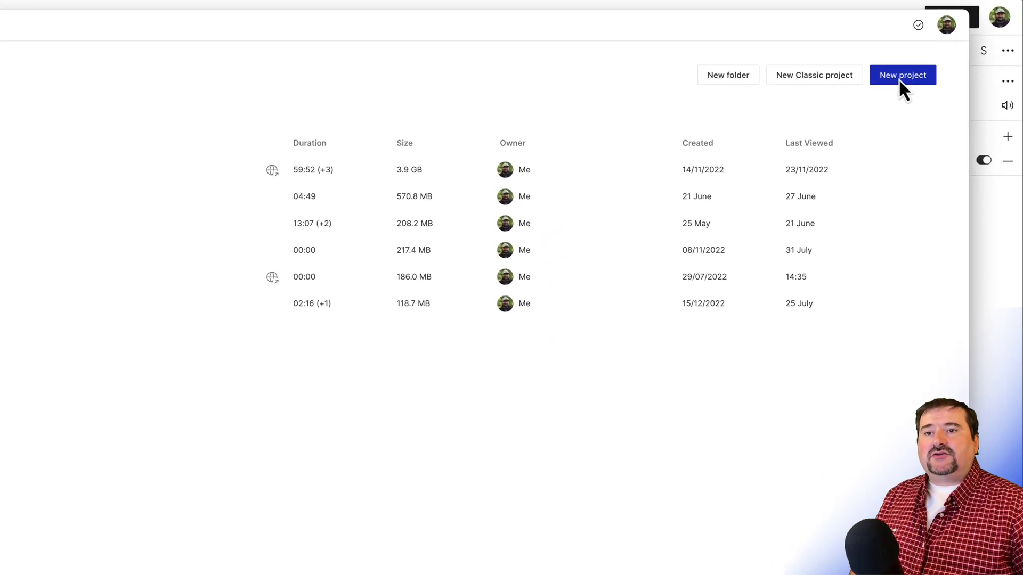
Create a project in the Training folder titled "New project" and continue with an empty composition
left_click(903, 77)
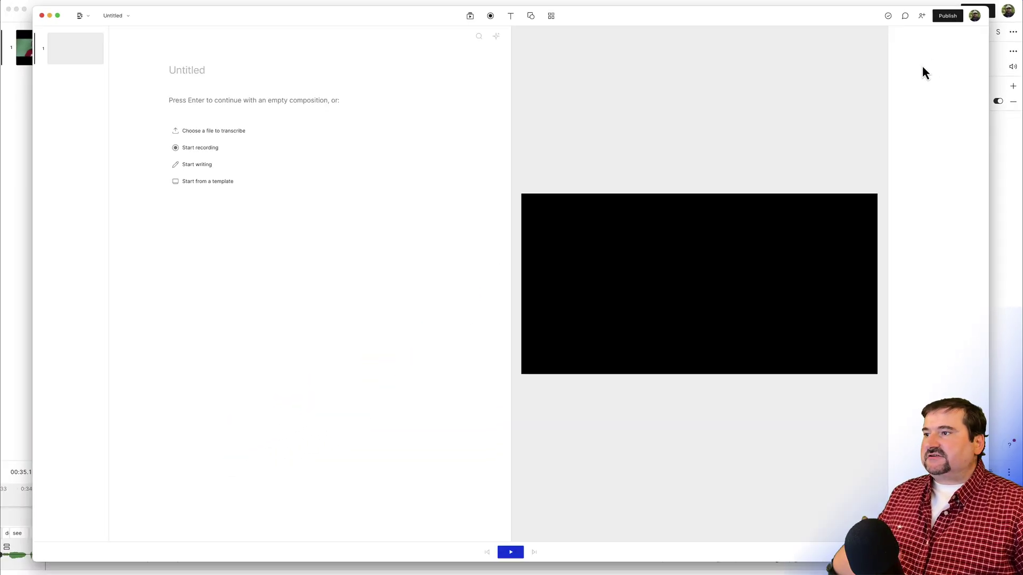
type("New project")
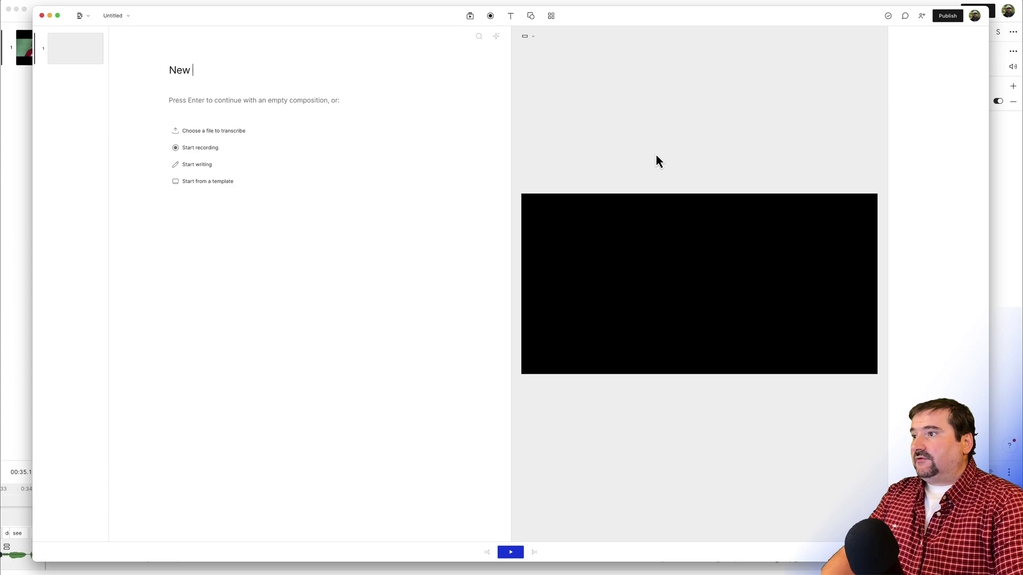
key("Return")
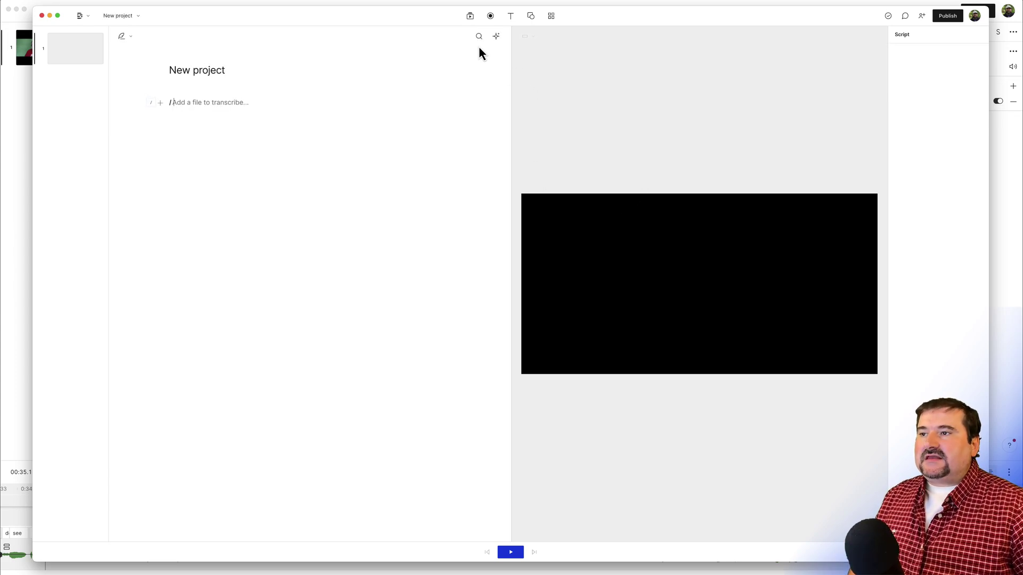
Float the new project's media library over the preview and check the compositions list, leaving that list closed
left_click(470, 16)
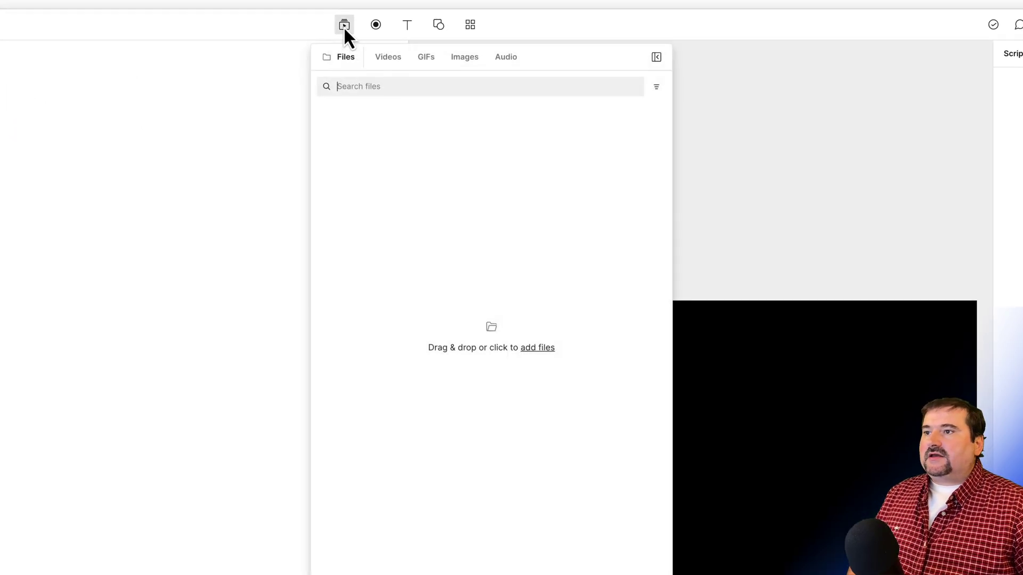
left_click_drag(548, 69, 760, 137)
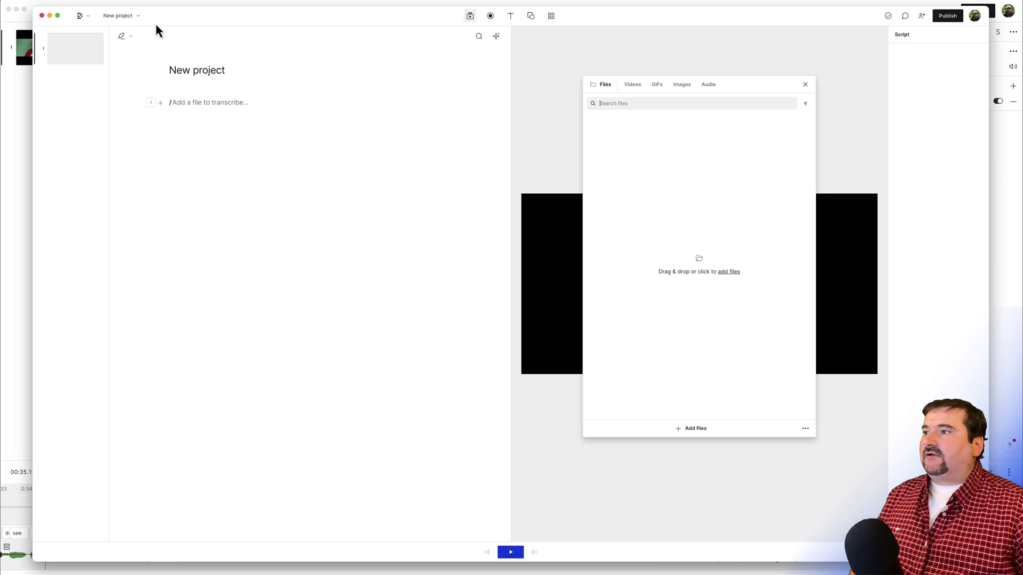
left_click(140, 16)
left_click_drag(178, 45, 142, 160)
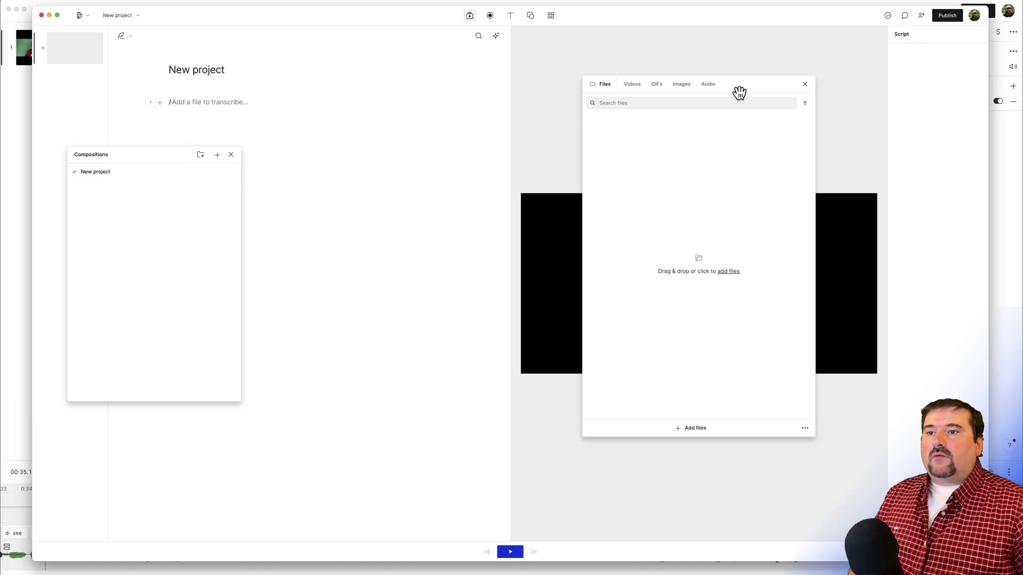
left_click_drag(737, 90, 868, 76)
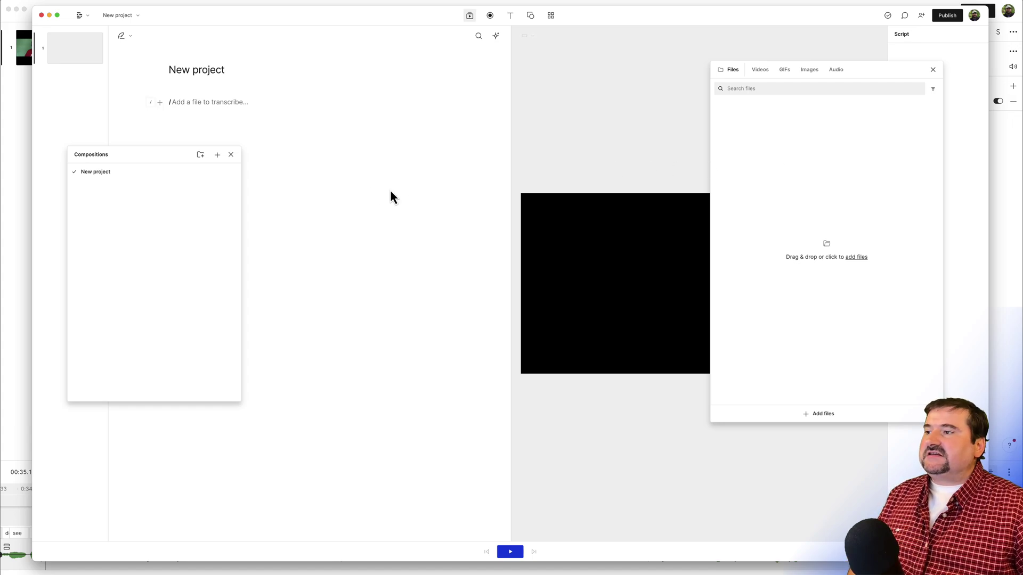
left_click(231, 155)
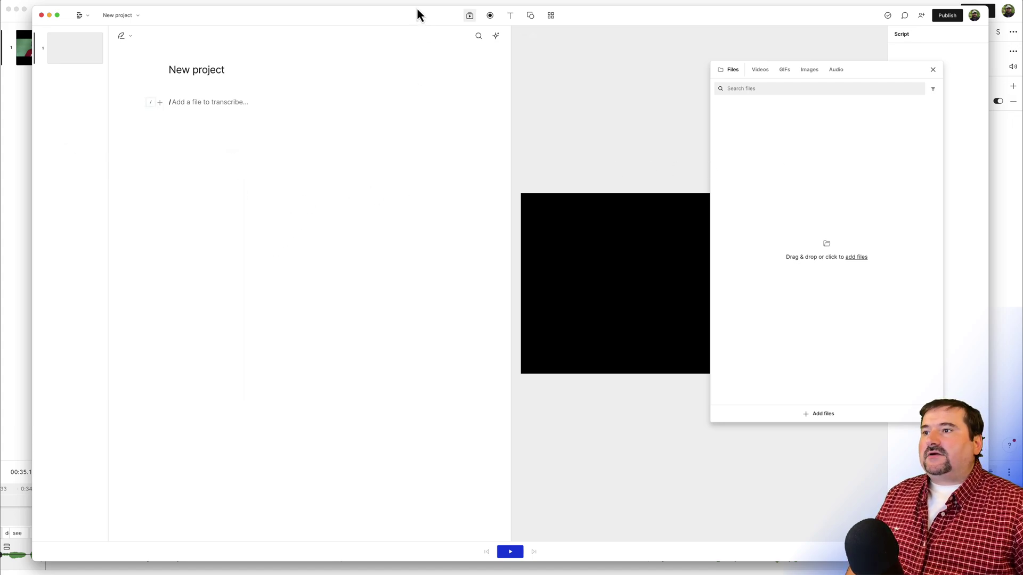
Shrink the new project's window from its upper edge and switch back to the Multi-track sequence project's window
left_click_drag(416, 7, 417, 71)
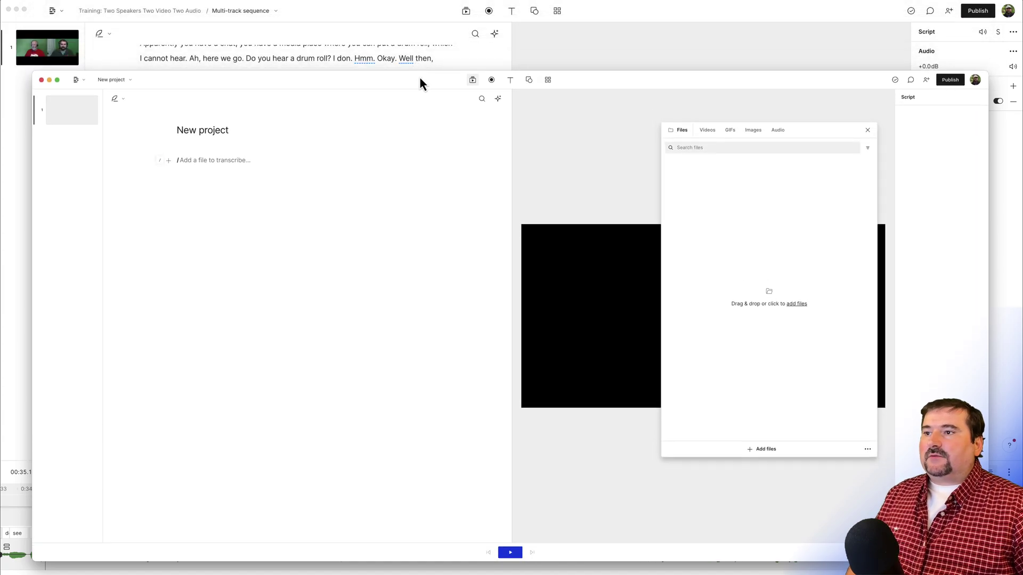
left_click(426, 14)
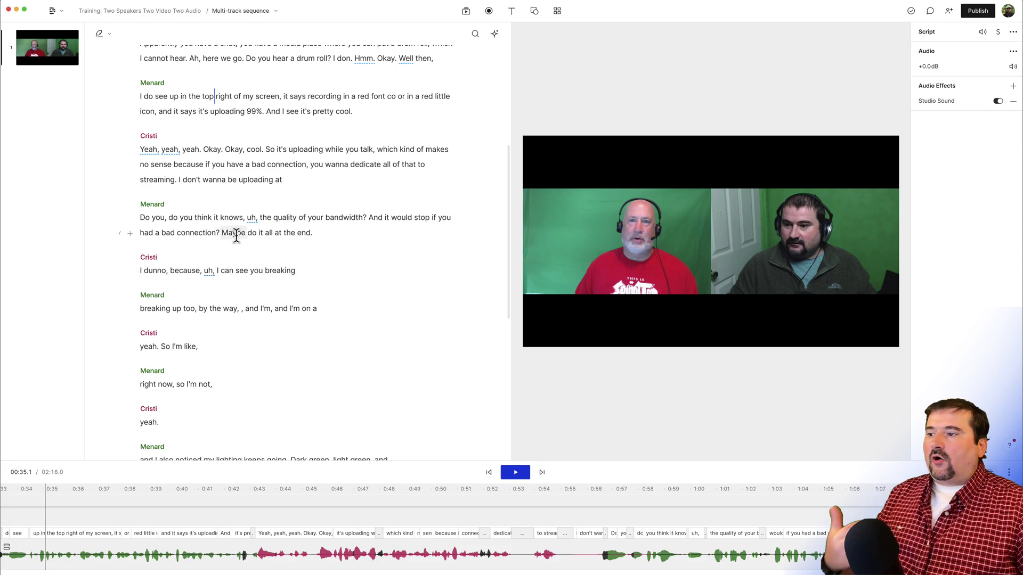
Copy the entire script of the Multi-track sequence composition
left_click(235, 234)
key("super+a")
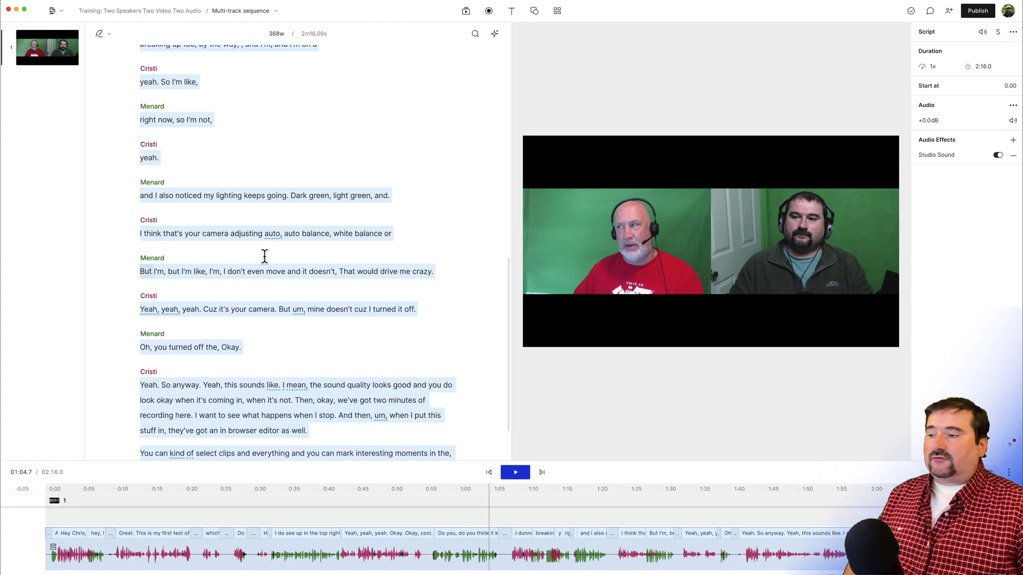
right_click(247, 193)
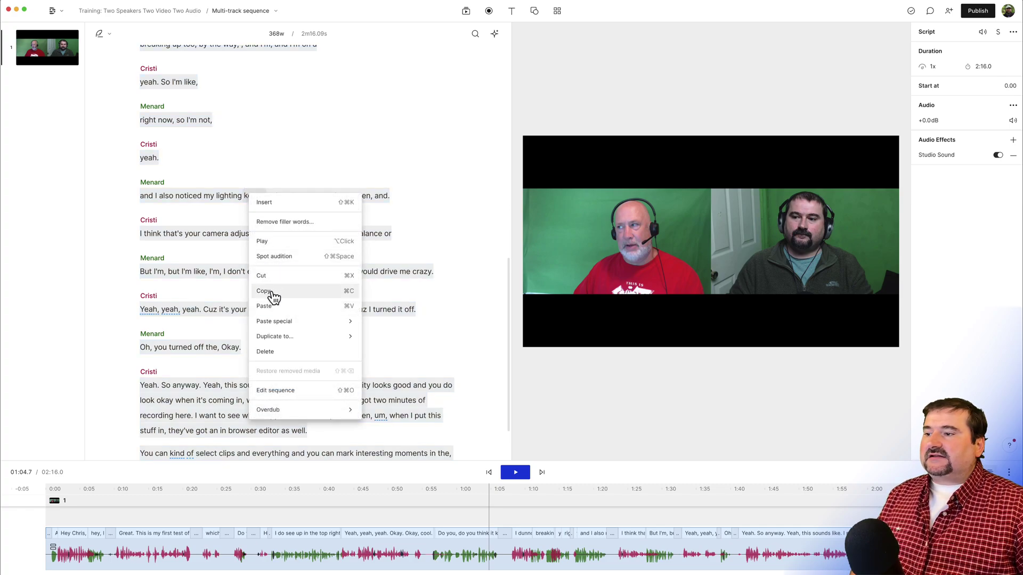
left_click(294, 295)
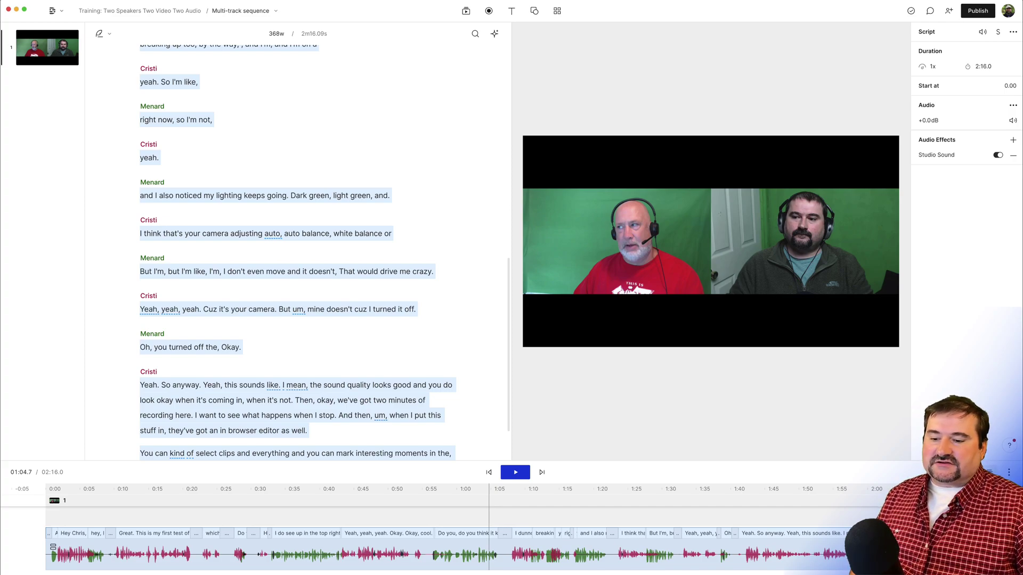
Switch to the new project's window, move it higher, and paste the copied script into its empty composition
key("super+n")
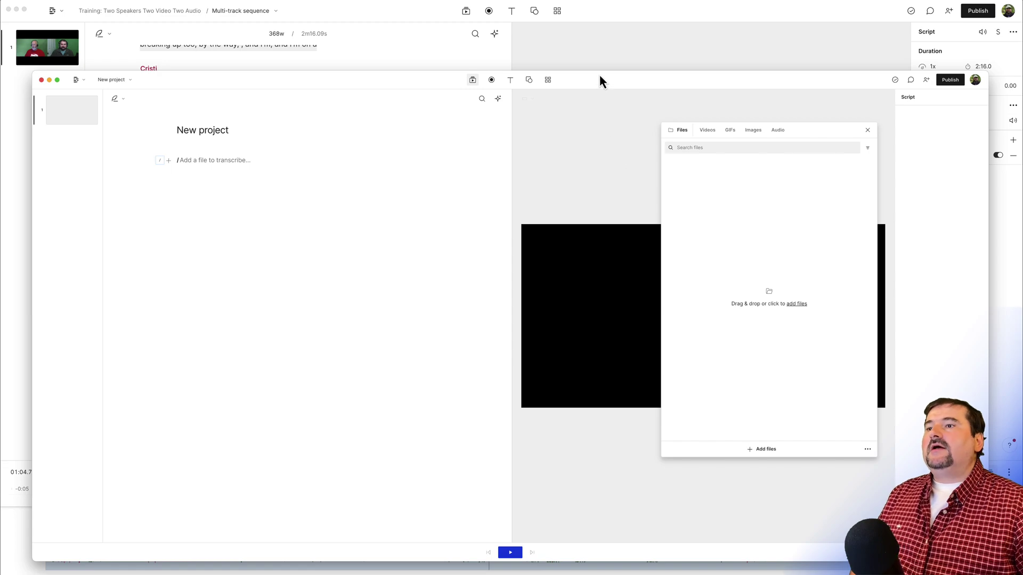
left_click_drag(600, 76, 610, 47)
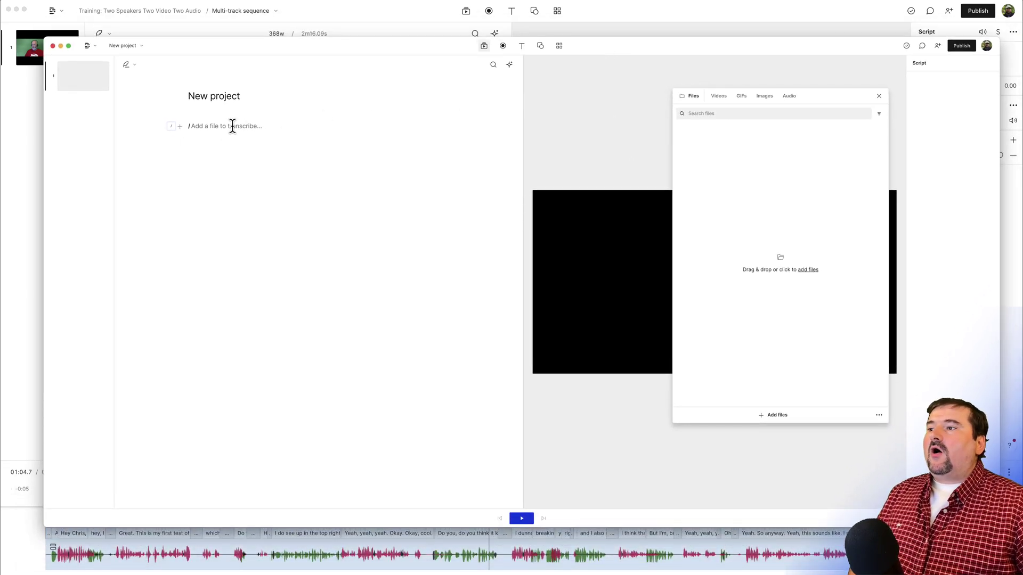
right_click(200, 127)
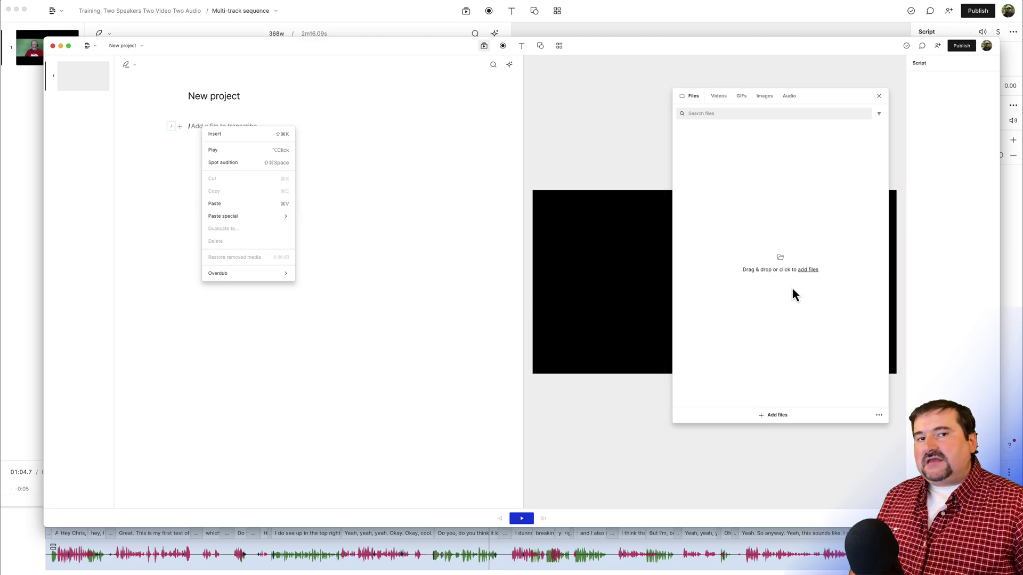
left_click(235, 204)
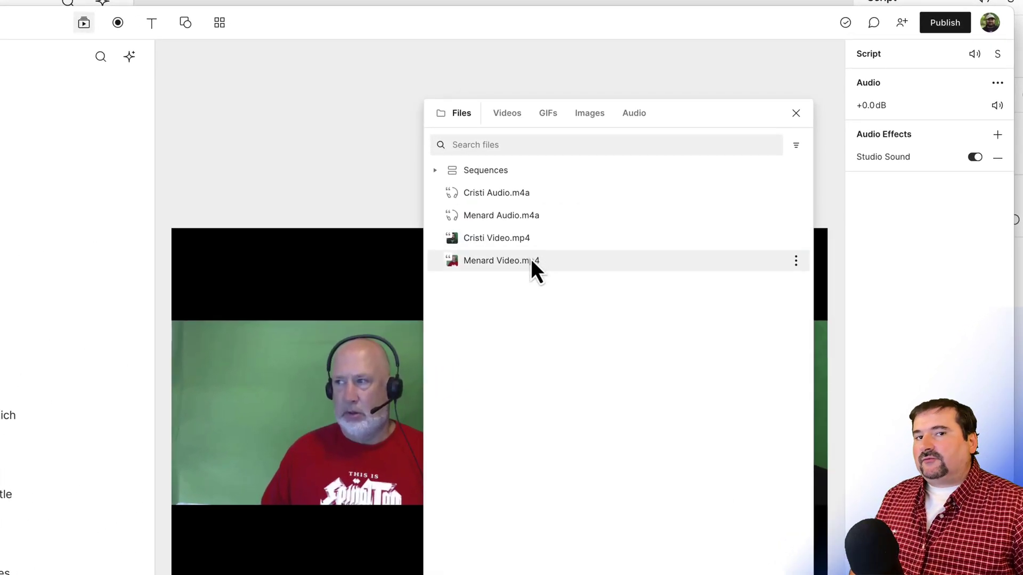
Expand the Sequences folder in the new project's media library and move the window up so its timeline fits on screen
left_click(436, 170)
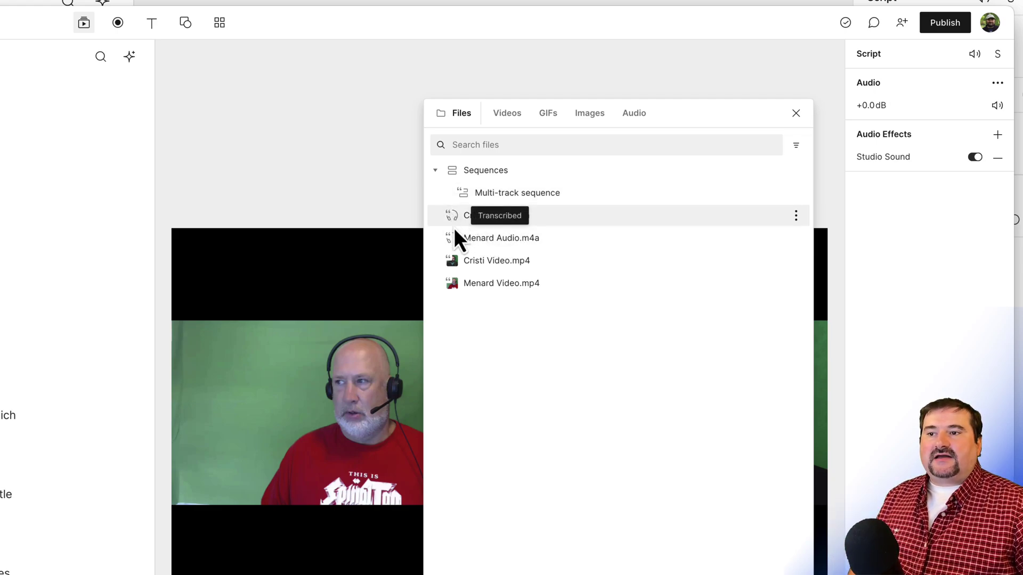
mouse_move(452, 262)
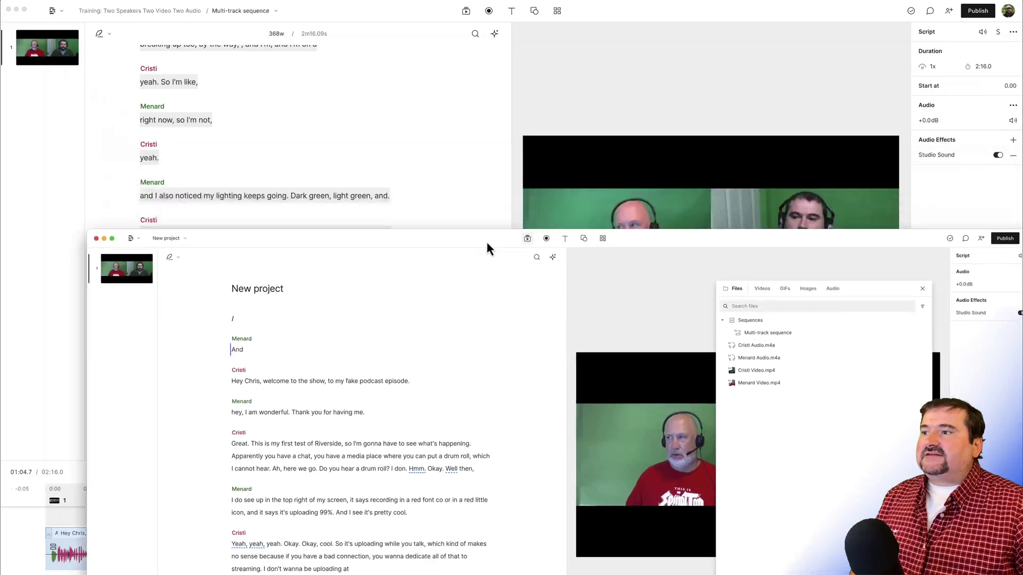
left_click_drag(487, 246, 428, 41)
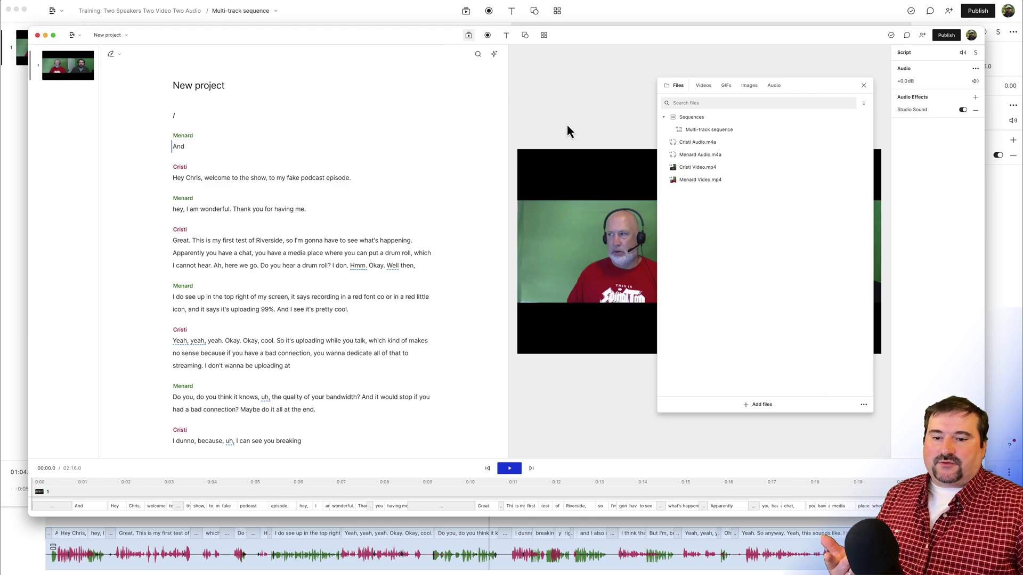
Check the help options, close them, and select the new project's script passage from "wonderful" through "bad connection"
left_click(1009, 445)
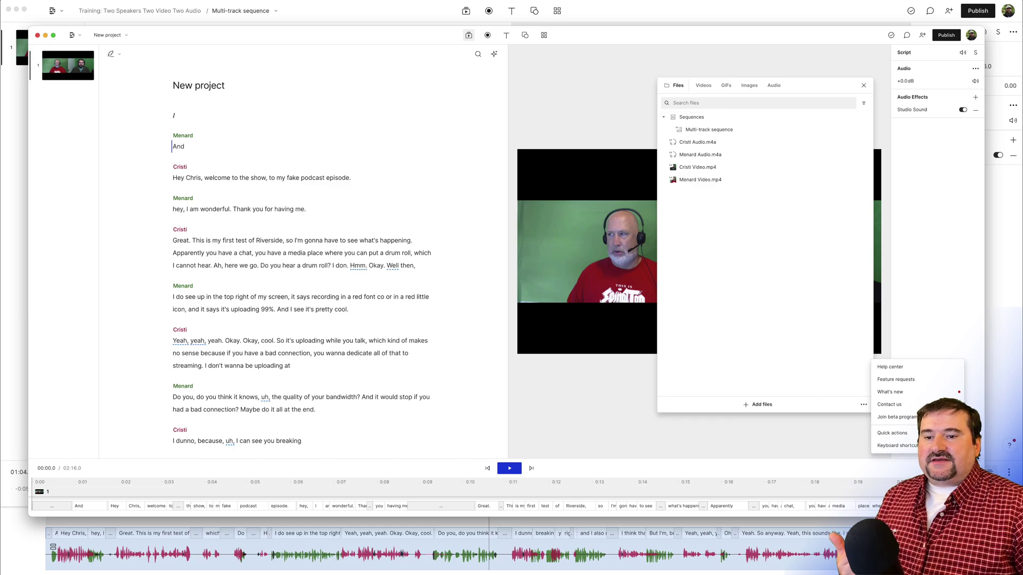
left_click(939, 297)
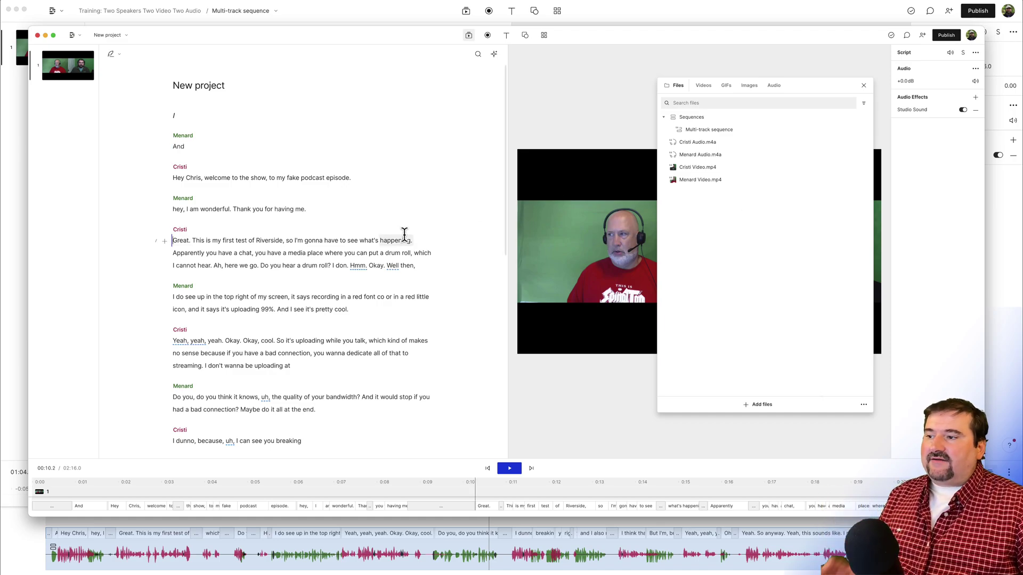
left_click_drag(309, 353, 199, 210)
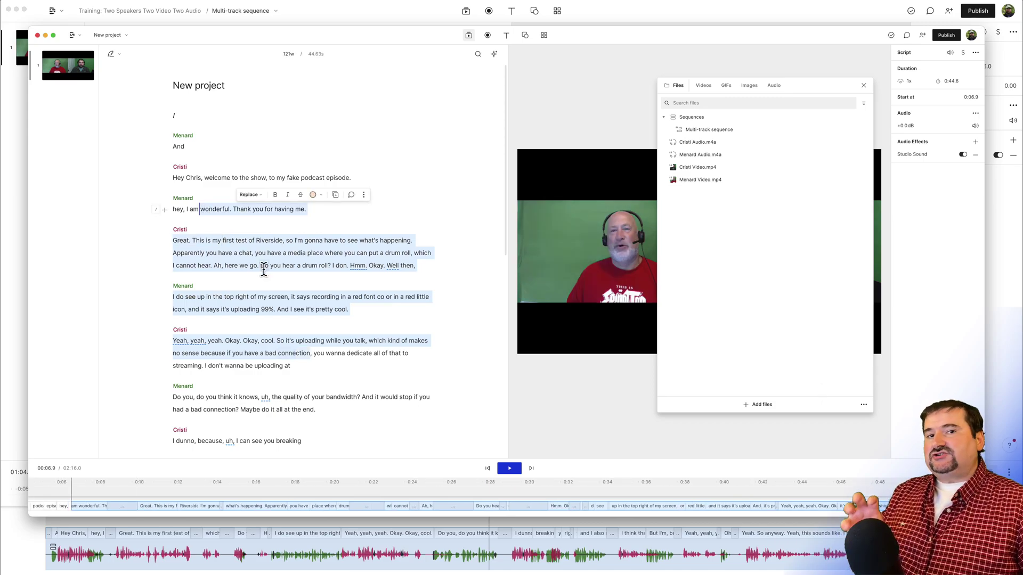